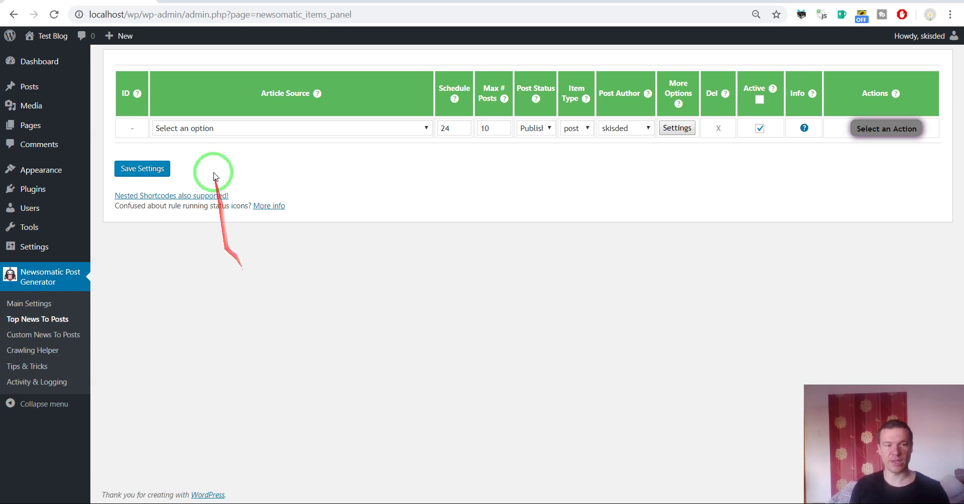
Set the new rule's article source to Any and its maximum number of posts to 5.
click(218, 130)
click(206, 150)
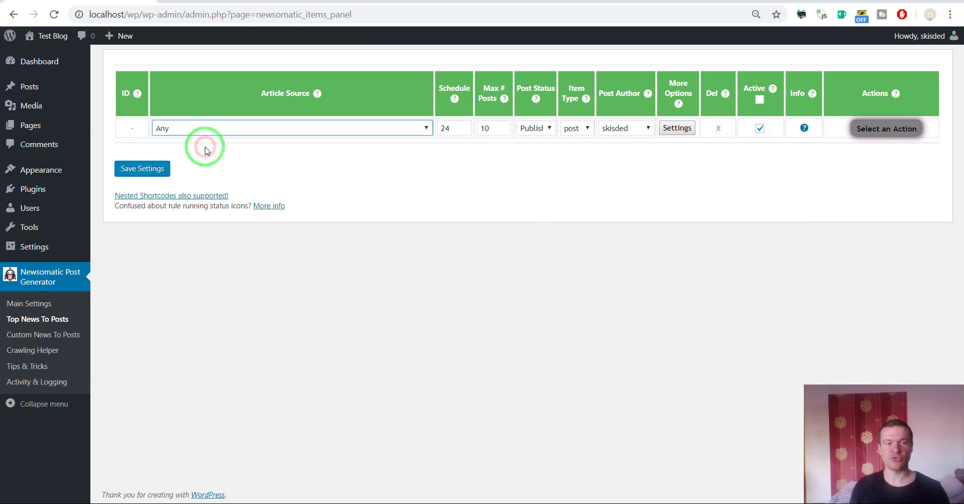
double_click(480, 128)
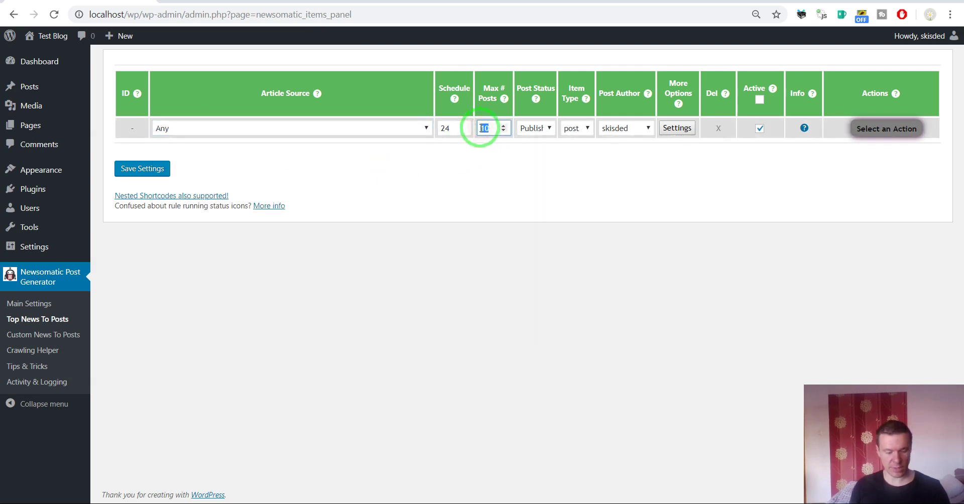
text(5)
Enter "trump" as the search query string in the new rule's advanced settings.
click(677, 127)
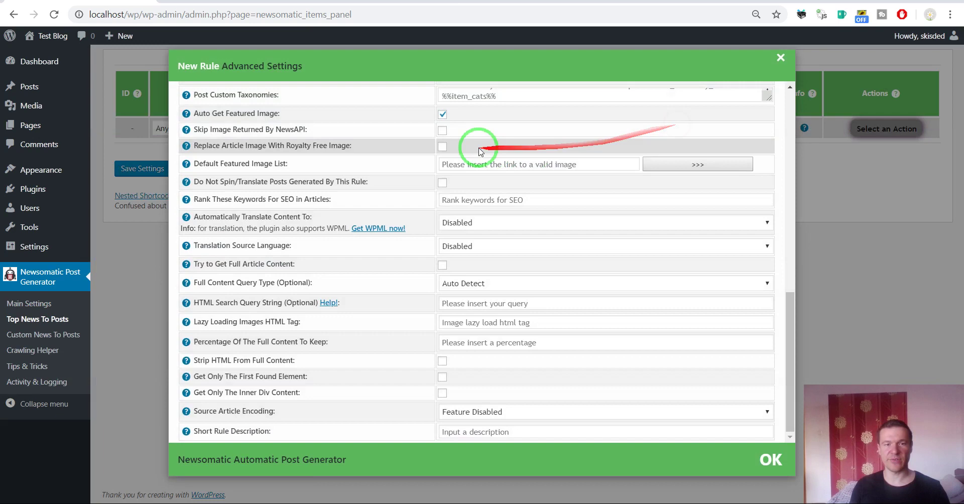
scroll(484, 101, up, 15)
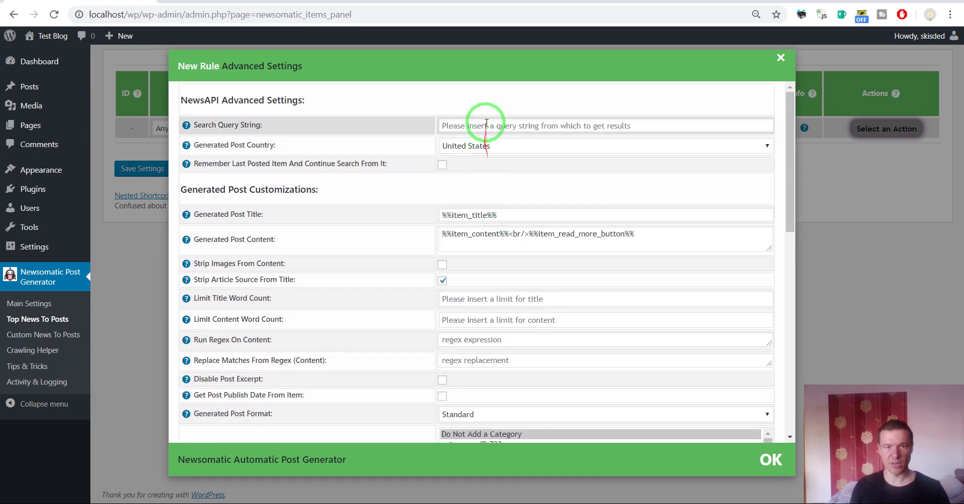
click(486, 123)
text(trump)
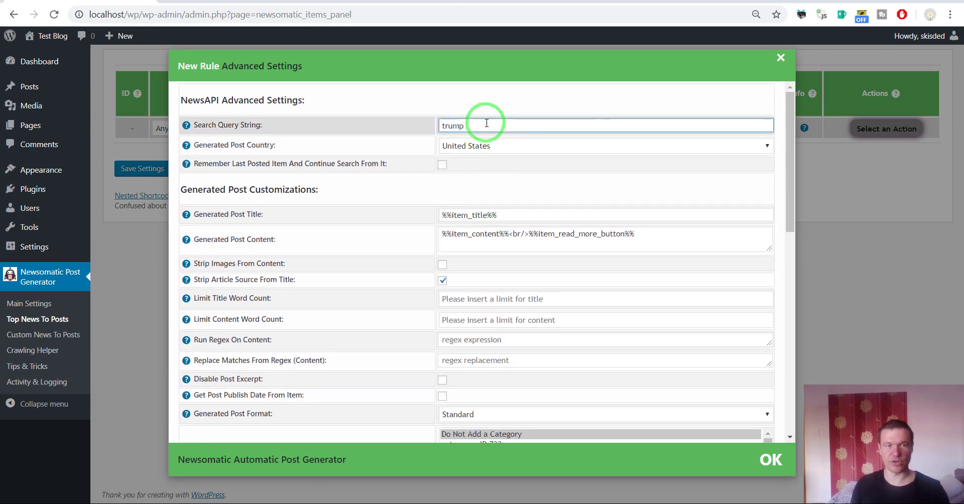
Save the new rule and run it immediately.
click(151, 173)
click(144, 170)
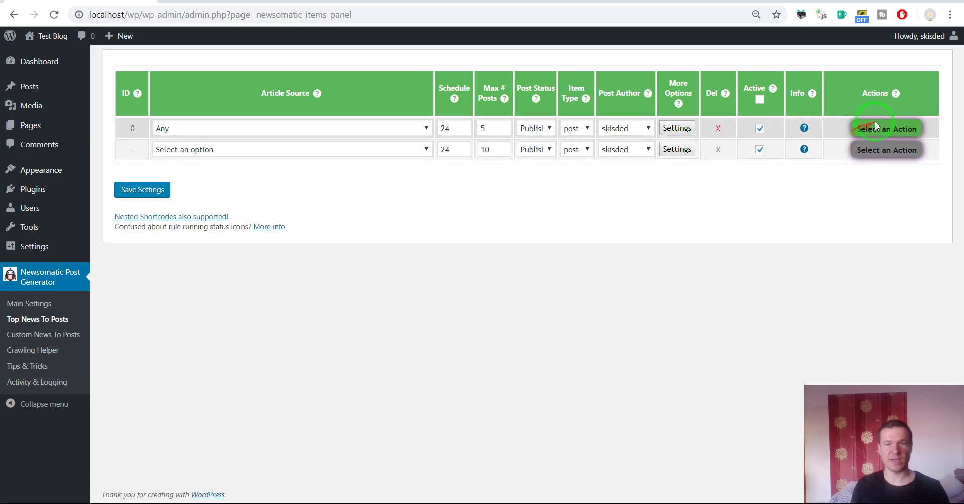
click(875, 126)
click(875, 149)
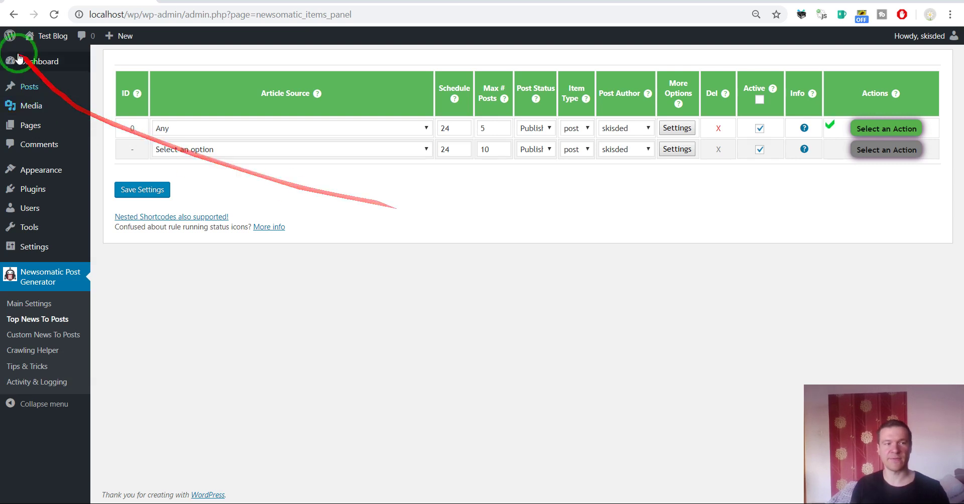
View the generated posts on the Test Blog and examine the body text of the post on Republicans and the impeachment hearings.
click(50, 35)
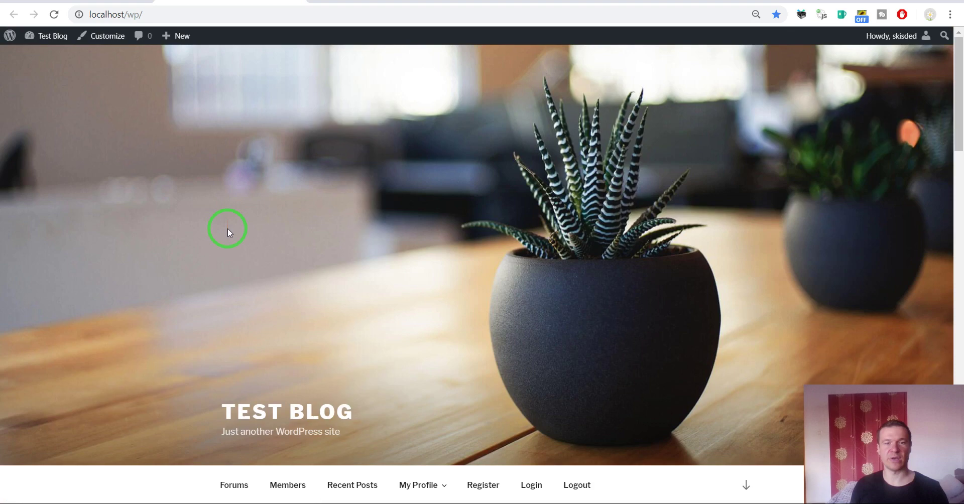
scroll(228, 228, down, 15)
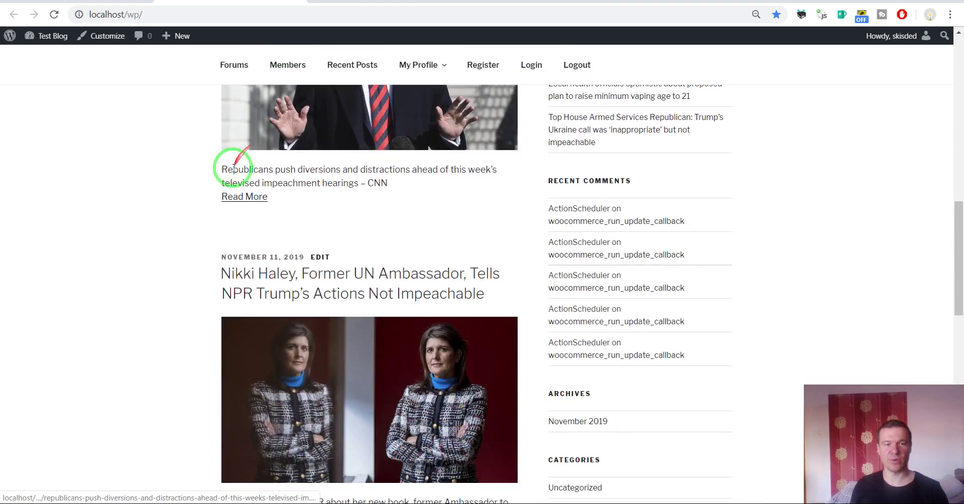
scroll(226, 201, up, 5)
scroll(191, 326, down, 3)
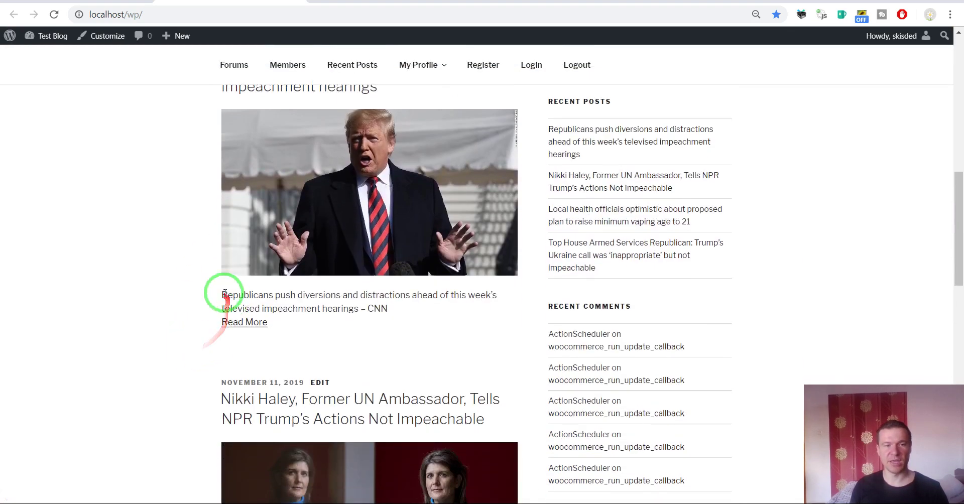
drag(224, 295, 384, 310)
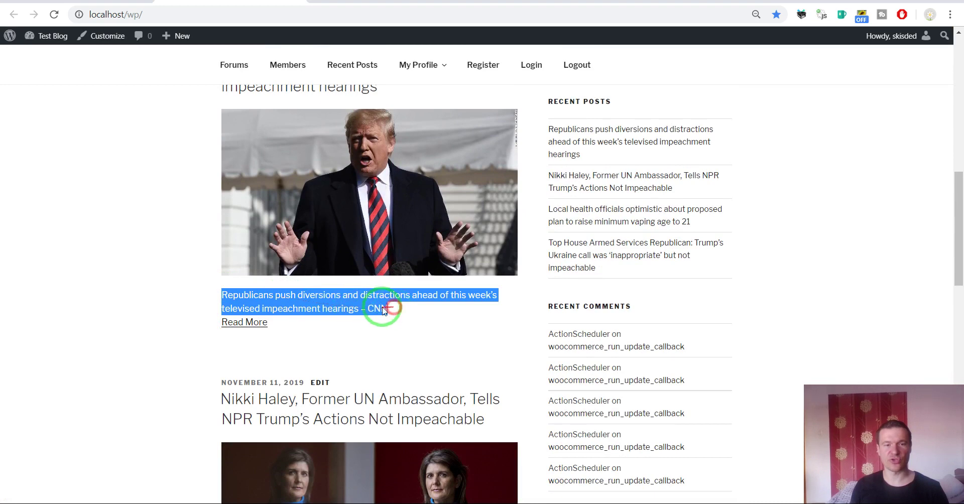
scroll(252, 216, up, 3)
click(307, 181)
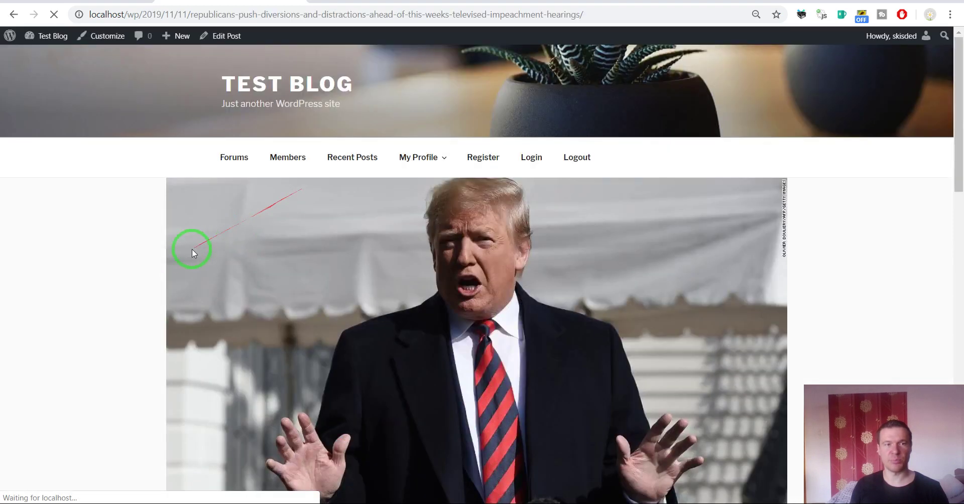
scroll(192, 250, down, 8)
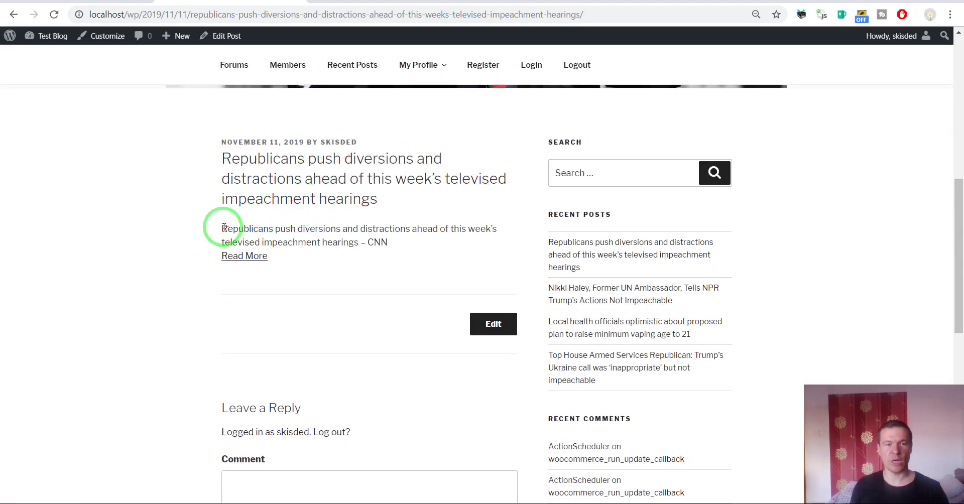
drag(224, 228, 390, 243)
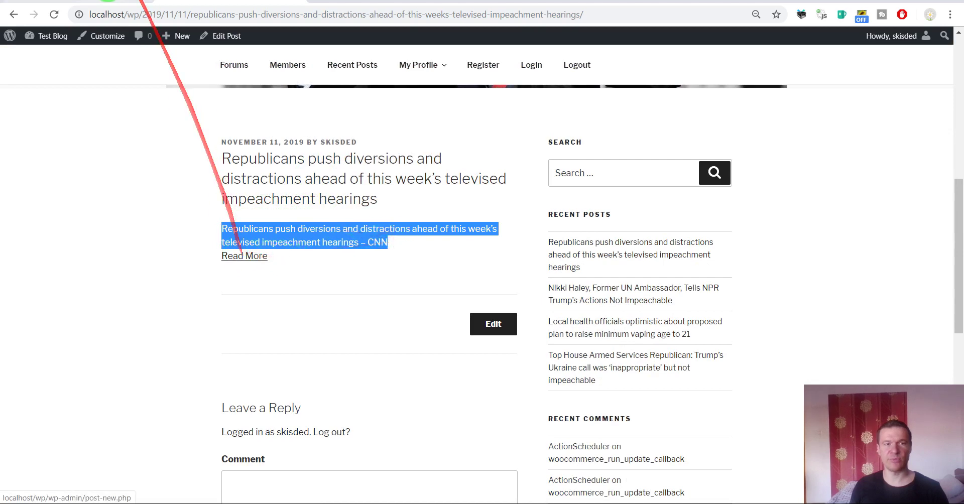
Remove <br/>%%item_read_more_button%% from rule 0's generated post content, leaving only %%item_content%%.
click(108, 1)
click(678, 127)
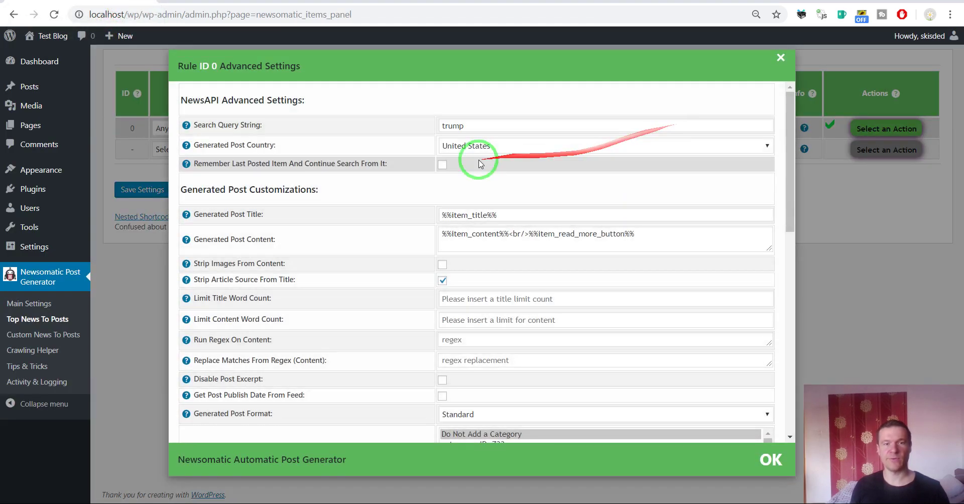
click(511, 234)
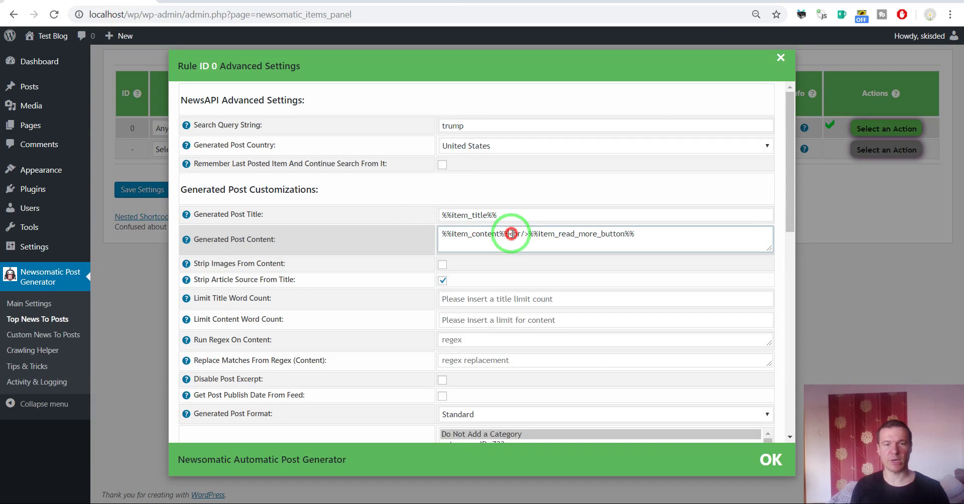
drag(511, 233, 647, 232)
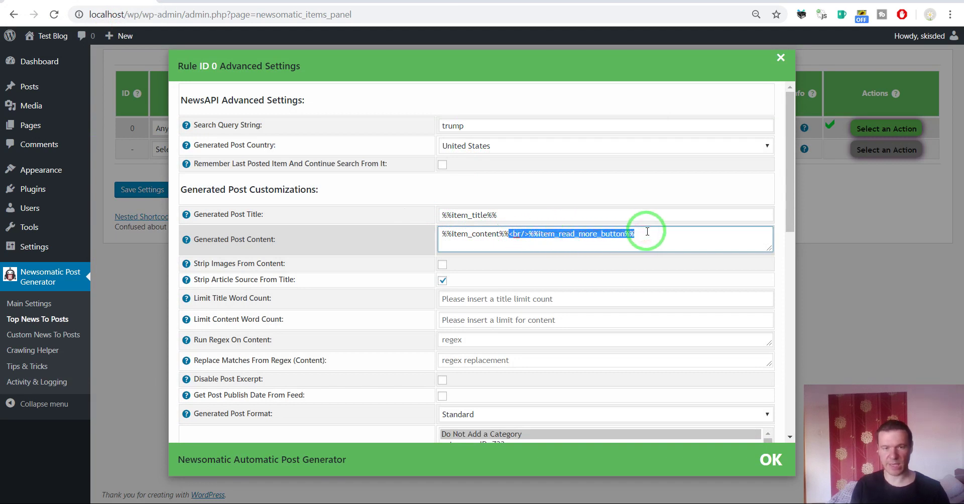
key(BackSpace)
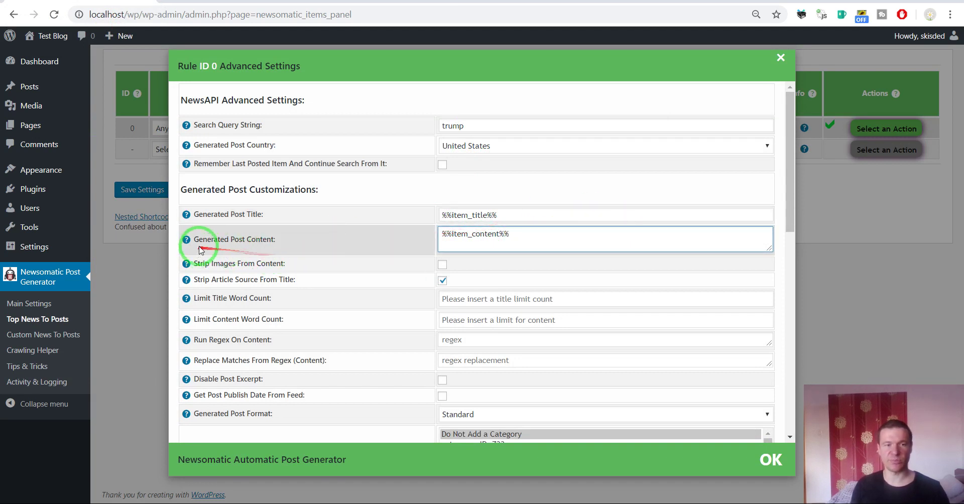
drag(517, 235, 372, 246)
click(373, 246)
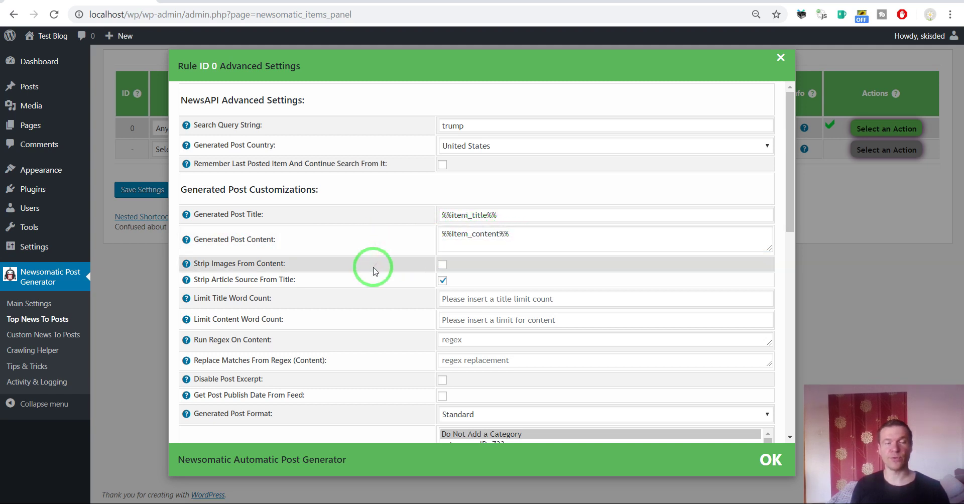
Enable Try to Get Full Article Content in rule 0's advanced settings.
scroll(372, 269, down, 10)
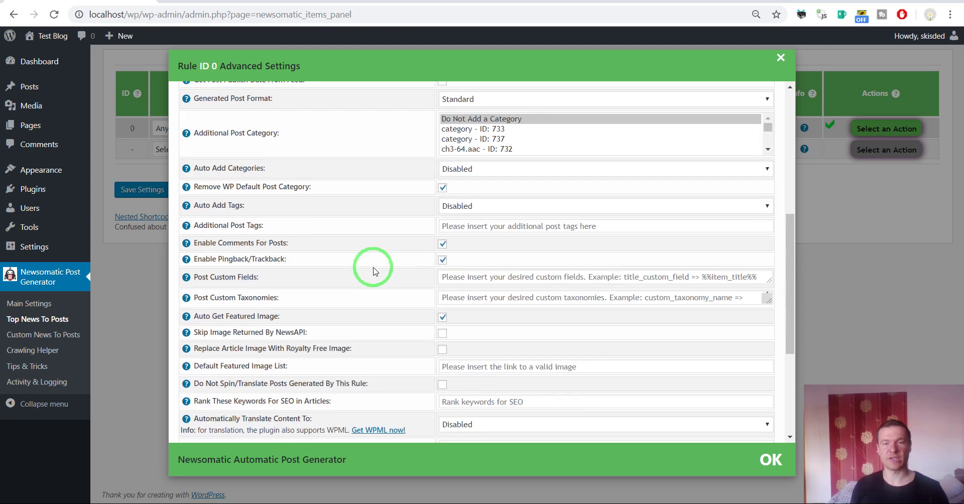
drag(430, 267, 268, 266)
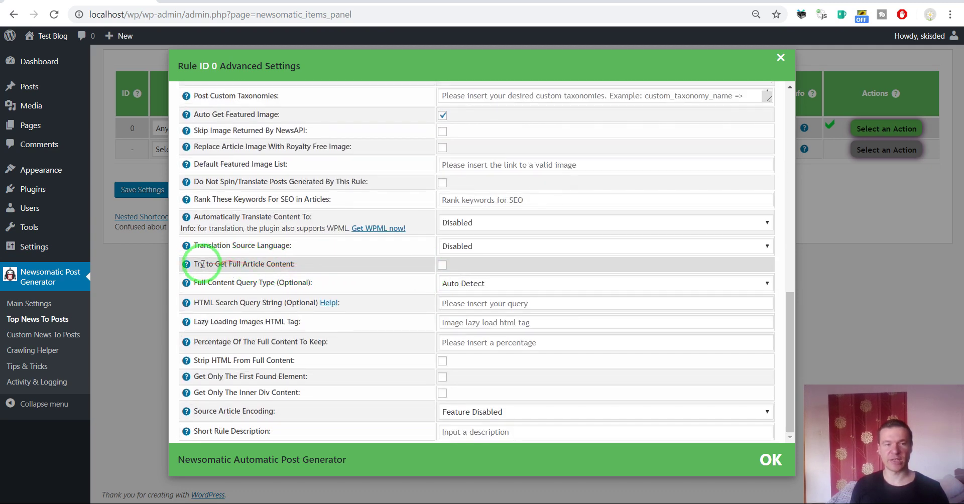
click(287, 265)
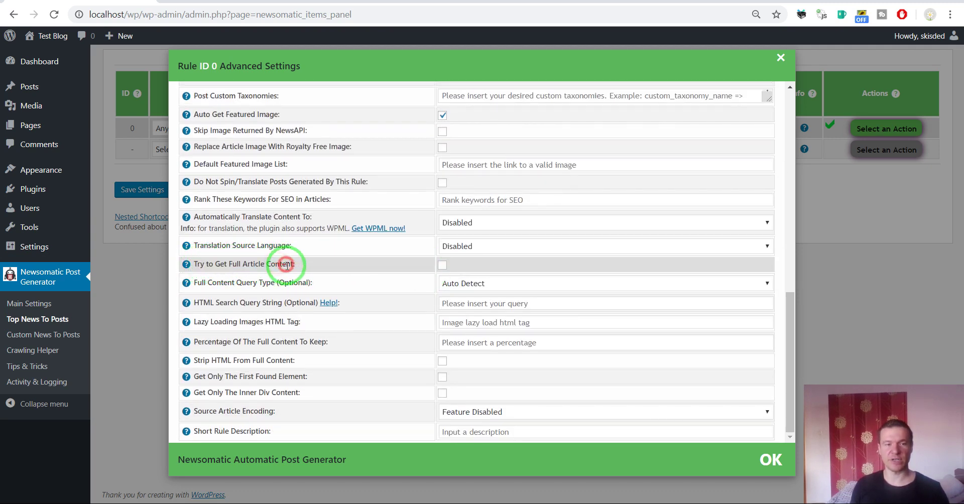
click(442, 265)
Review the Full Content Query Type options, keep Auto Detect, and save the rule settings.
mouse_move(191, 282)
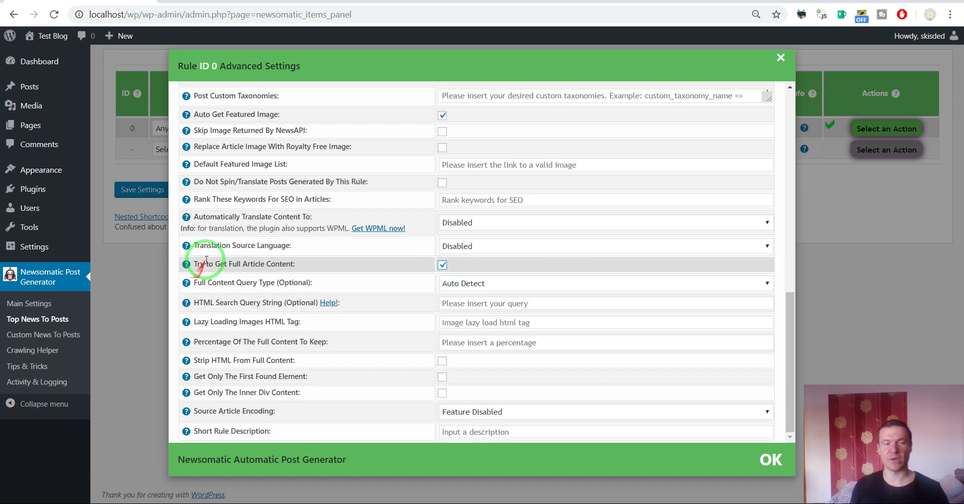
drag(195, 283, 284, 282)
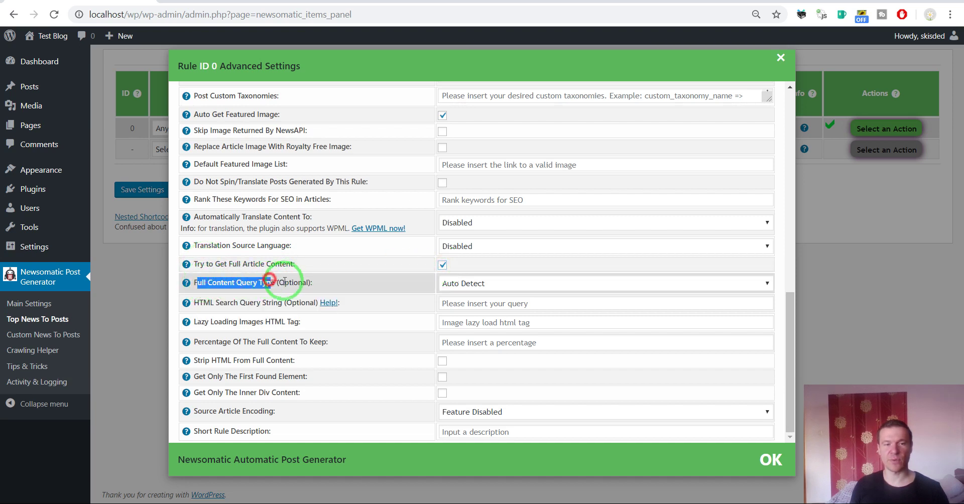
click(473, 284)
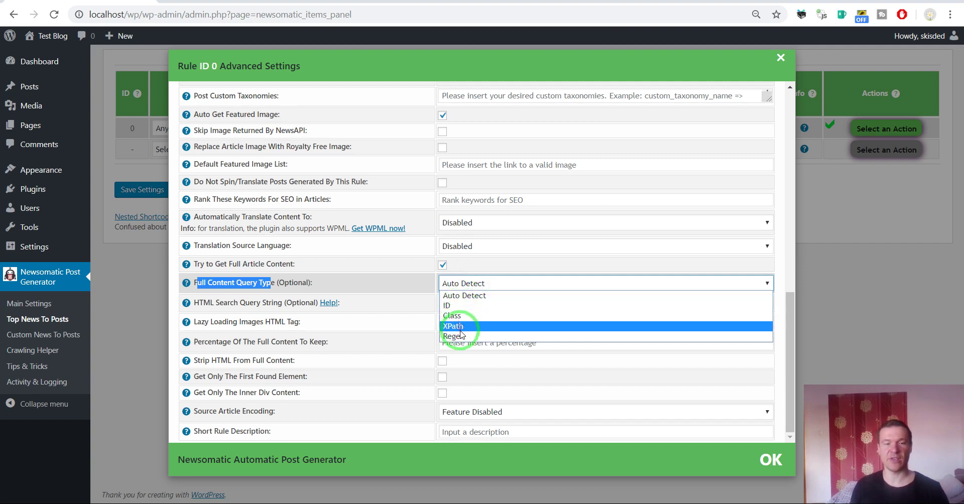
click(460, 300)
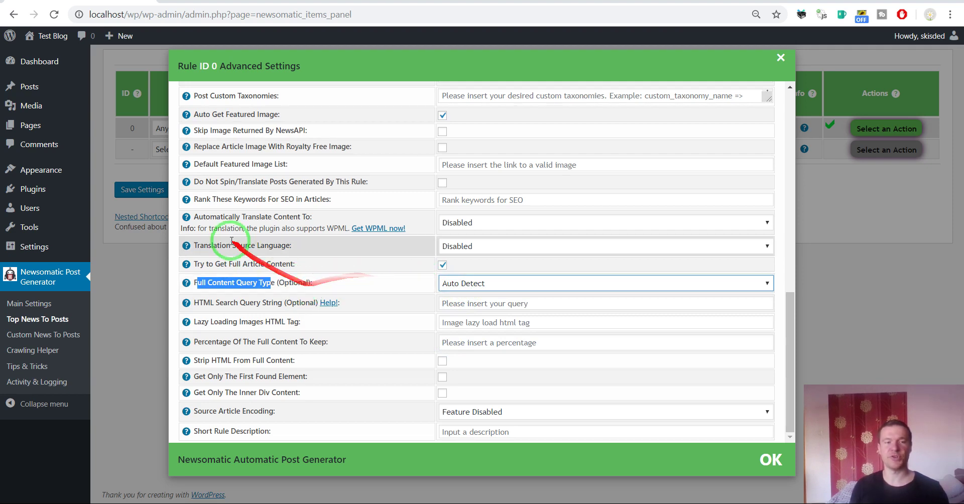
click(126, 195)
click(143, 192)
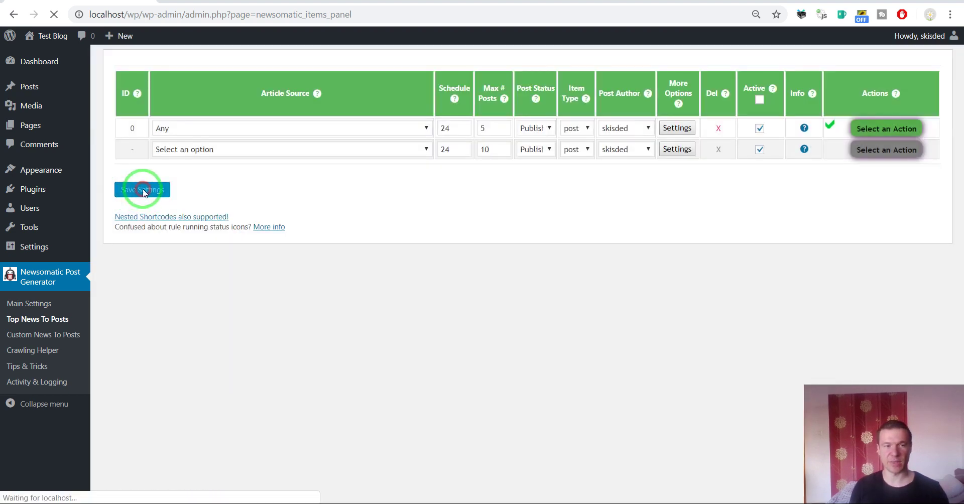
Permanently delete all posts generated by rule 0 and reload the generated post's page to check the deletion.
click(886, 128)
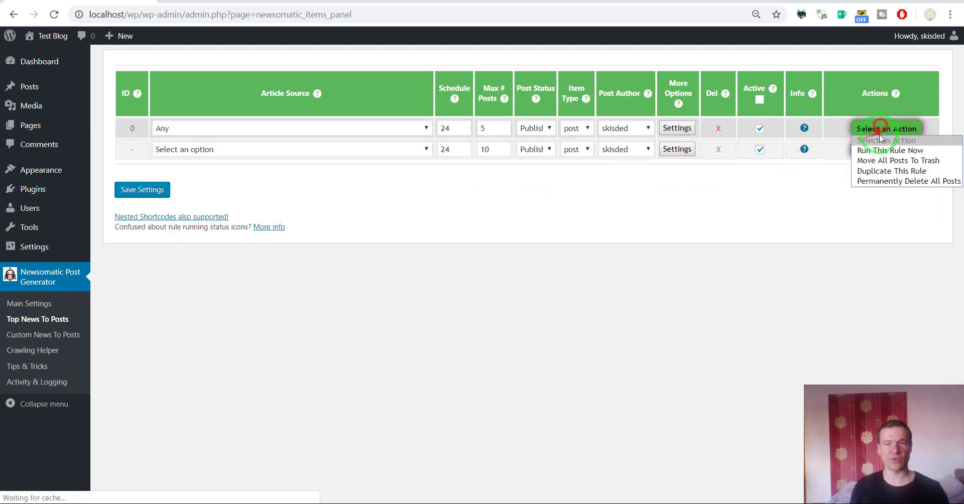
click(878, 182)
key(Return)
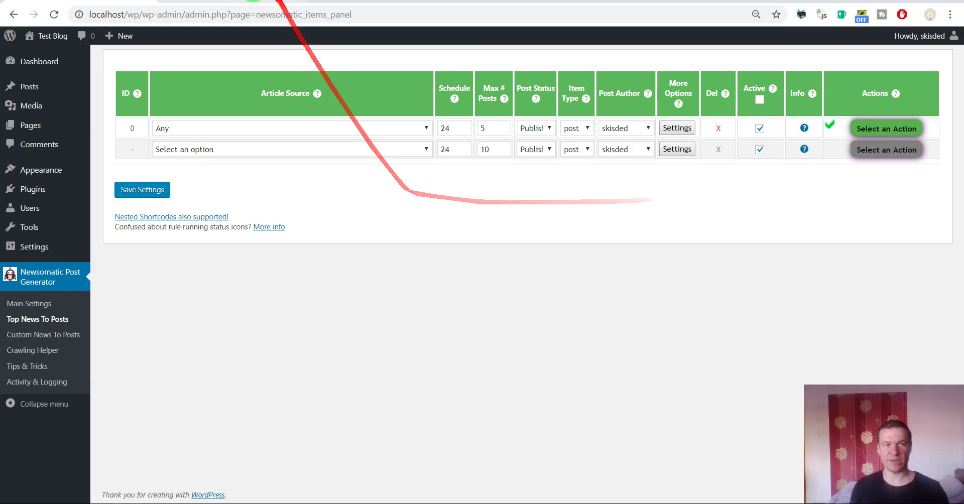
click(115, 2)
click(55, 14)
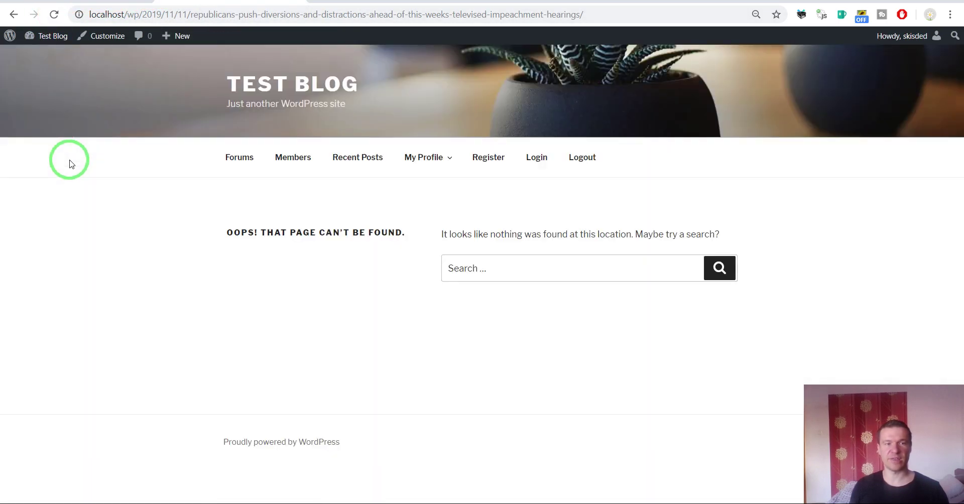
Return to the Newsomatic rules list and run rule 0 again.
click(168, 2)
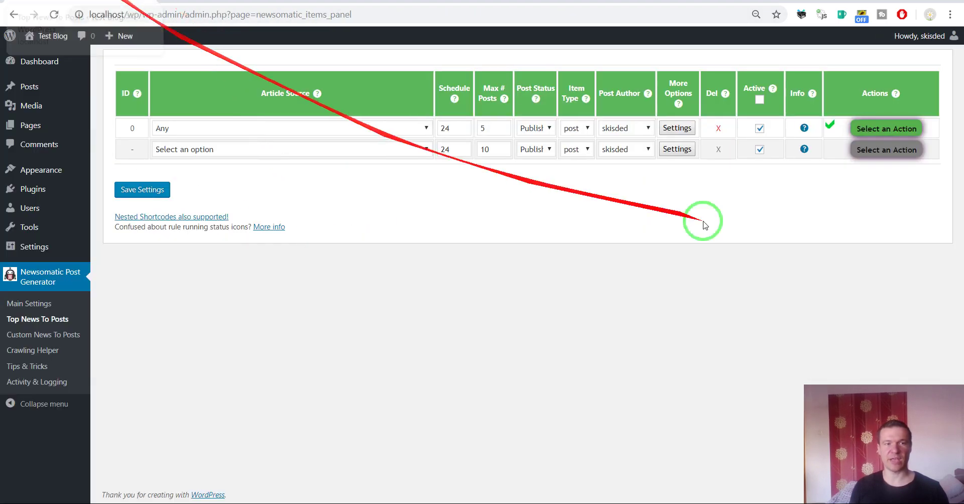
click(878, 132)
click(878, 151)
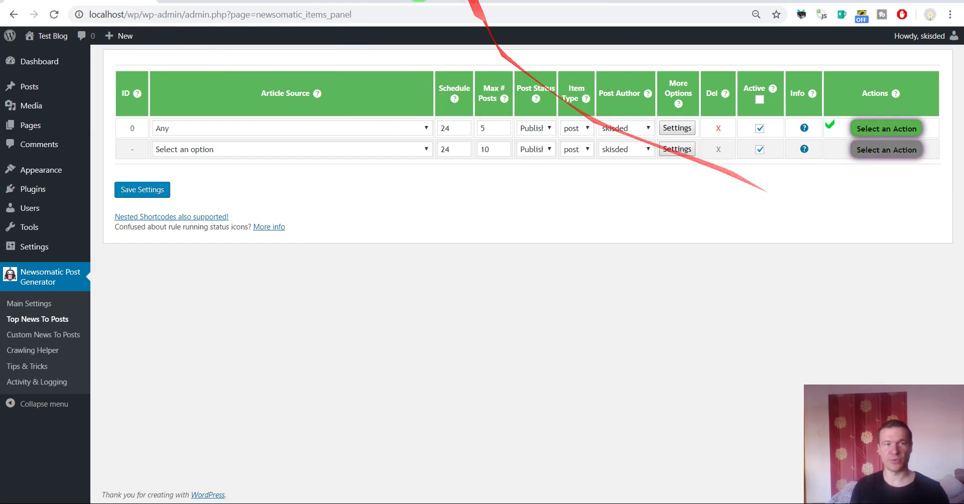
Reload the impeachment hearings post and examine whether its body contains the full article.
click(361, 1)
click(52, 15)
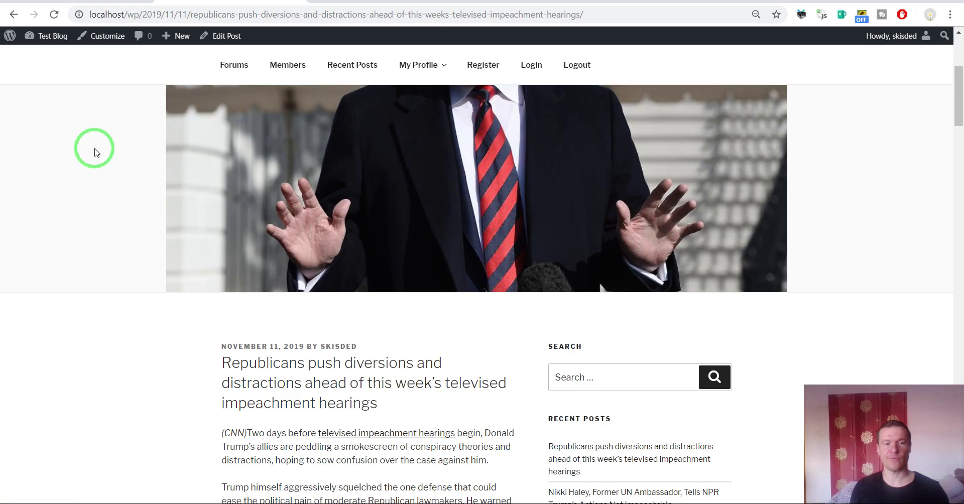
scroll(196, 184, down, 6)
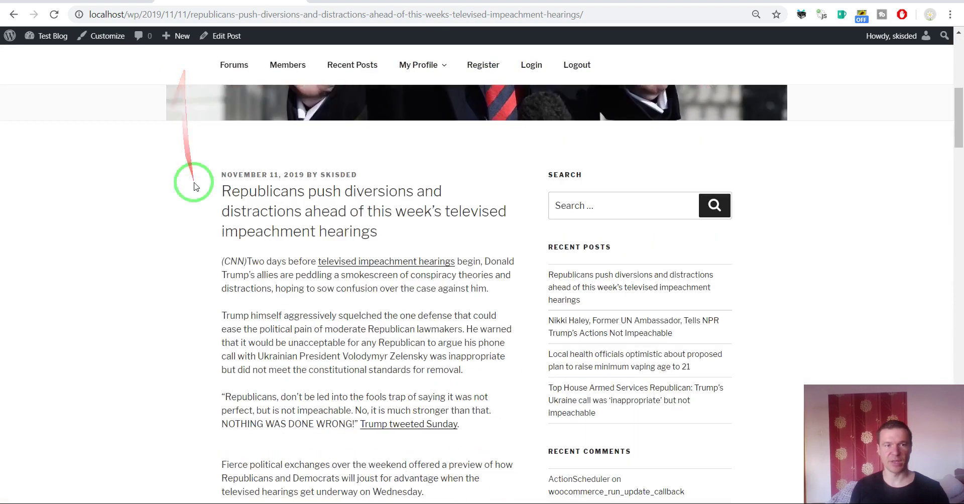
scroll(196, 186, down, 20)
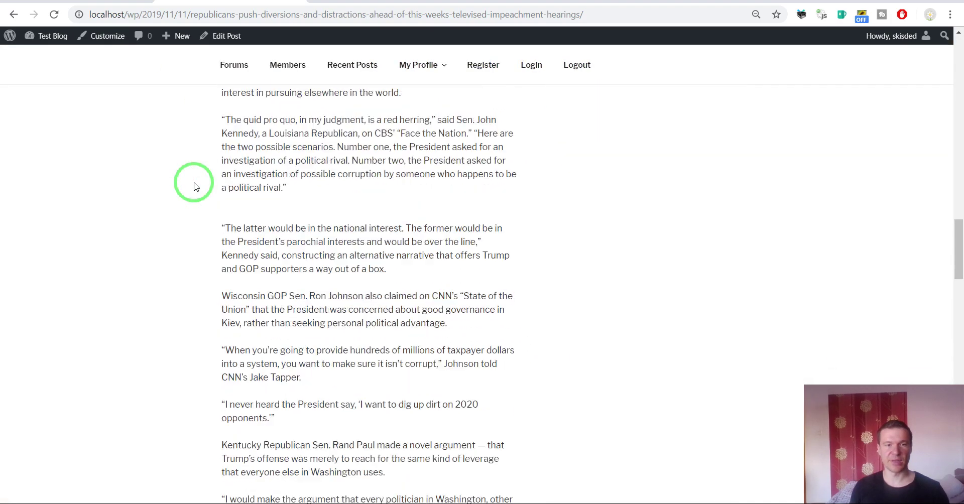
Check the impeachment hearings post through to its end and look through the other imported posts on the blog's home page.
scroll(195, 184, down, 5)
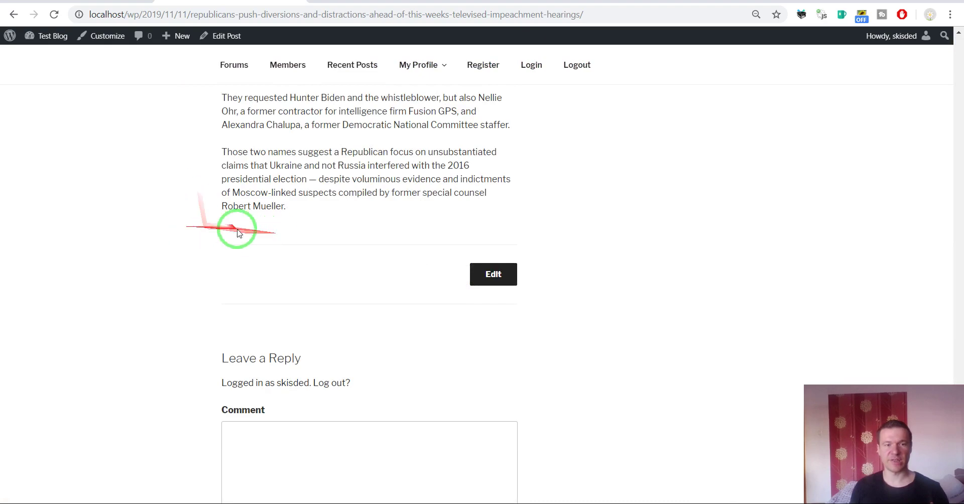
scroll(895, 272, up, 7)
drag(958, 360, 957, 56)
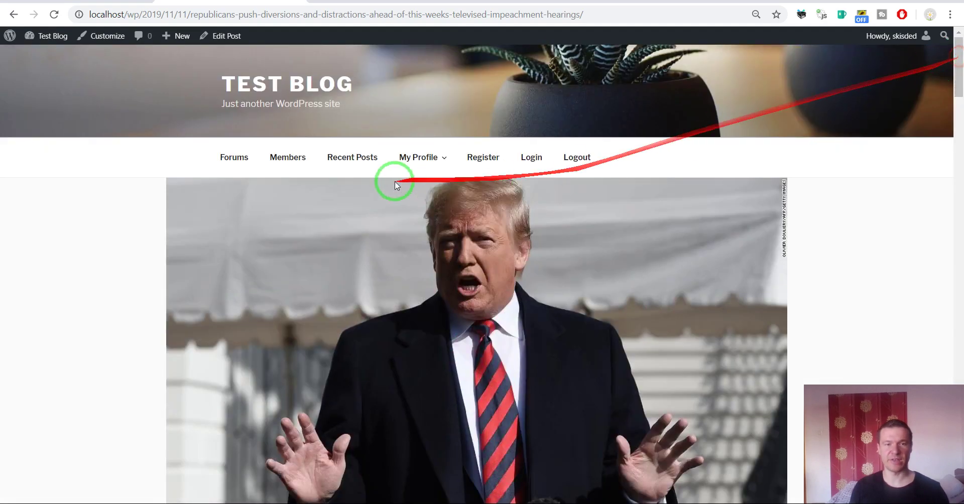
click(272, 83)
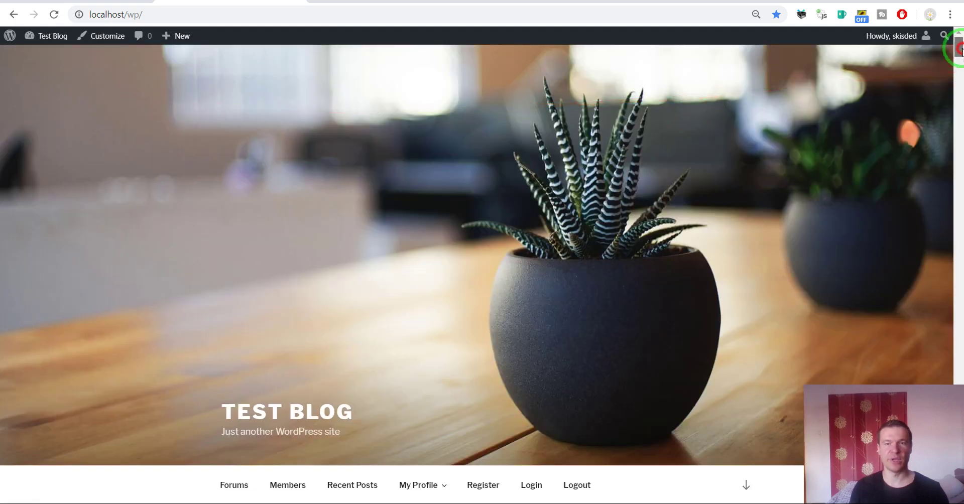
drag(957, 47, 937, 263)
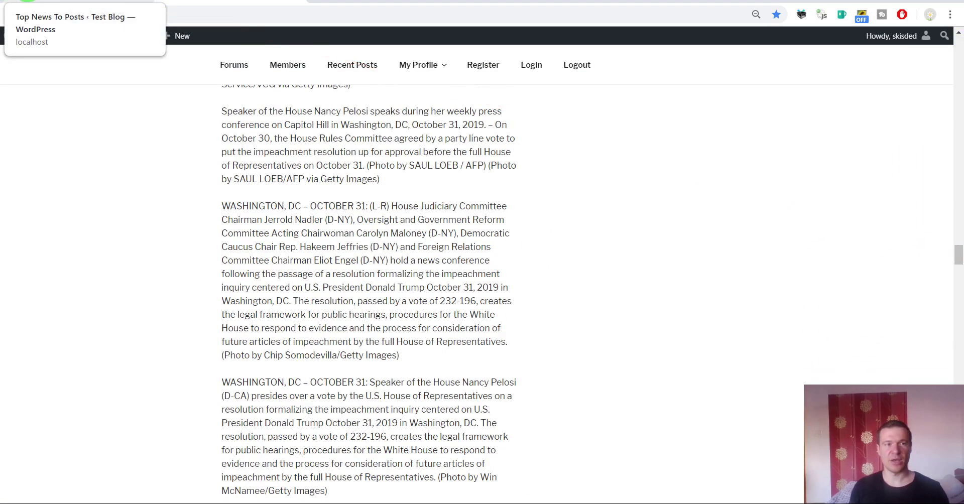
Return to the Newsomatic rules list and check the Try to Get Full Article Content option in rule 0's advanced settings.
click(135, 2)
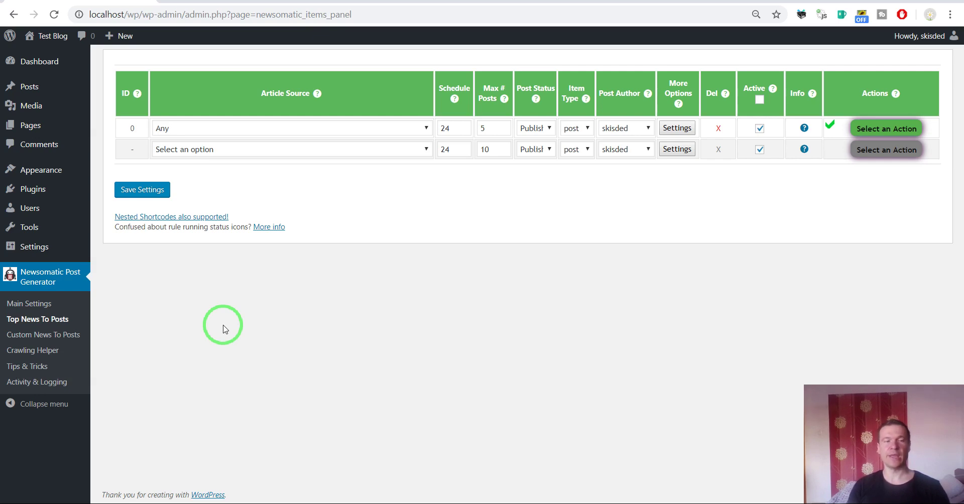
click(677, 129)
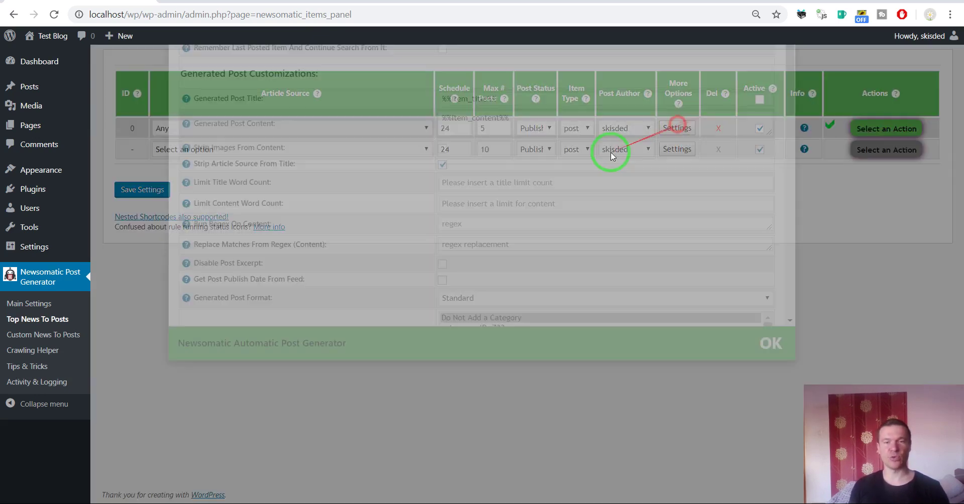
scroll(342, 333, down, 10)
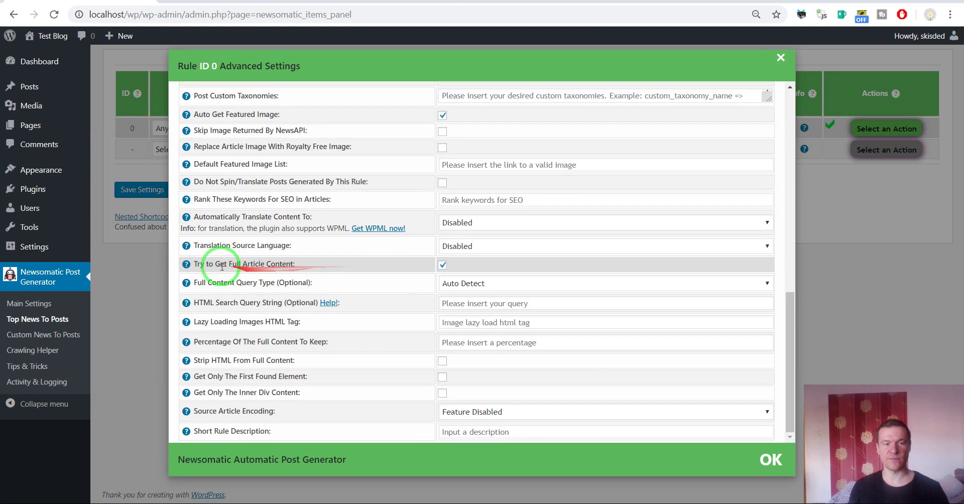
drag(201, 264, 409, 263)
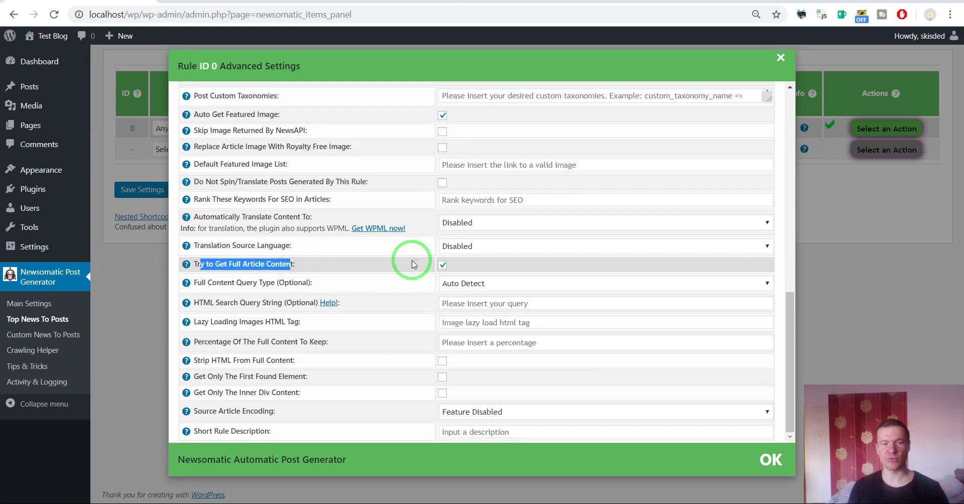
click(411, 264)
Check the %%item_content%% shortcode in rule 0's Generated Post Content field.
scroll(411, 264, up, 10)
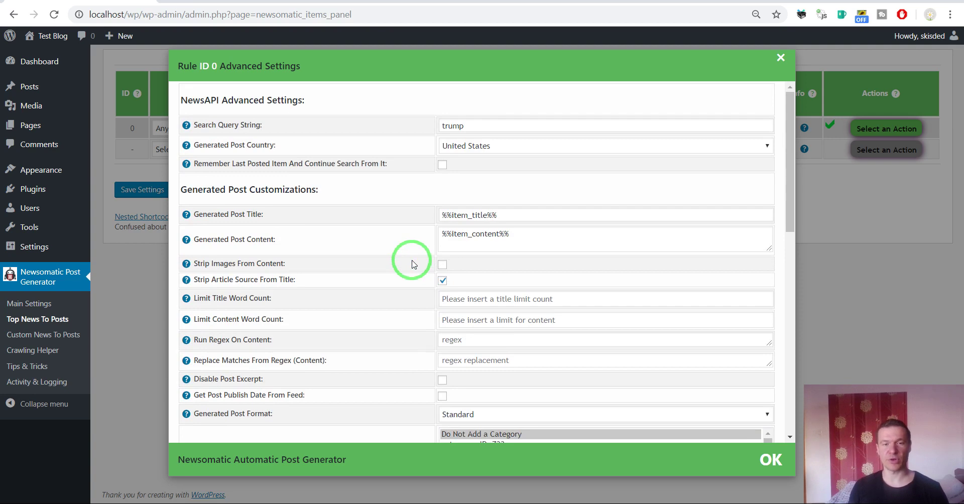
drag(523, 233, 438, 236)
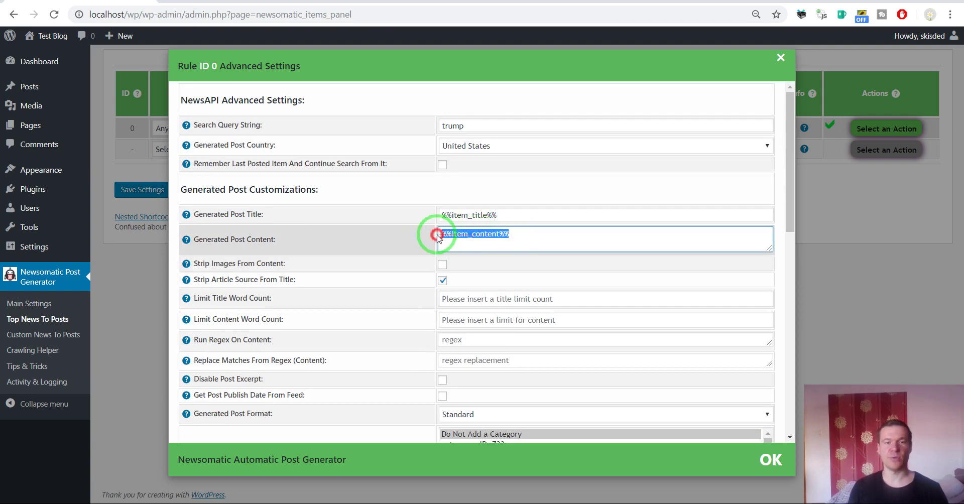
click(500, 232)
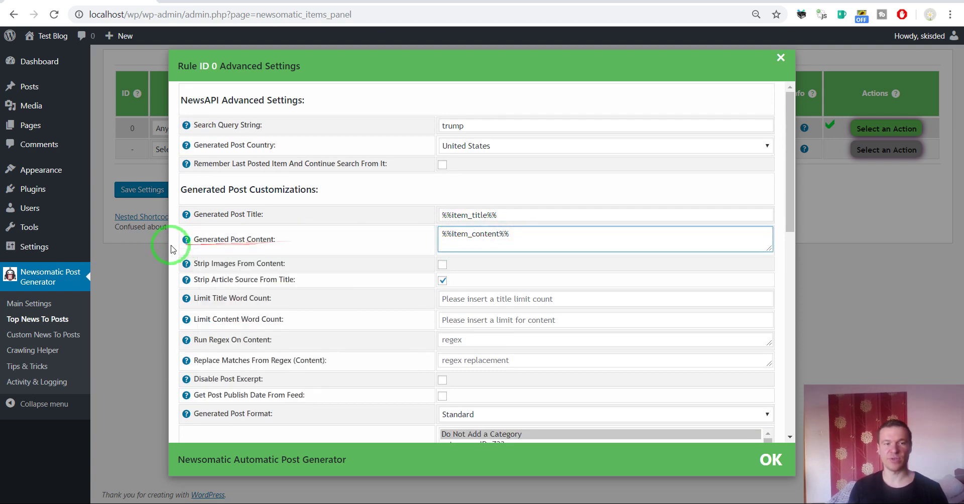